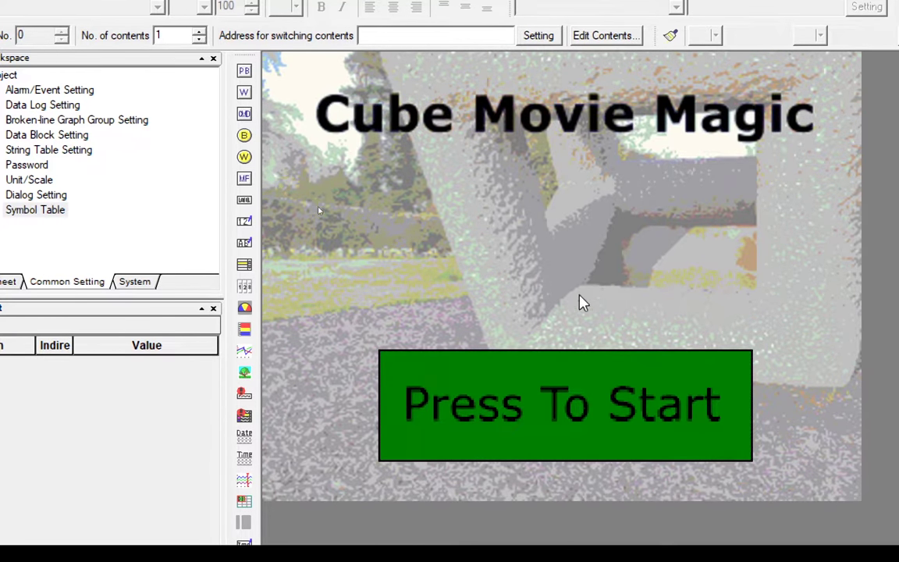
- Open the welcome screen's Screen/Sheet Property dialog and review its Size/Pop-up settings
right_click(505, 149)
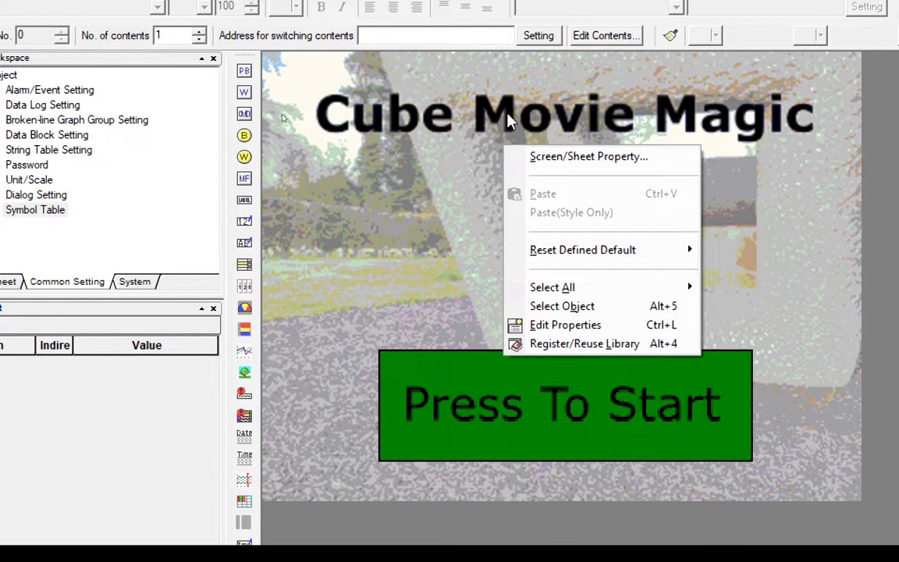
left_click(603, 164)
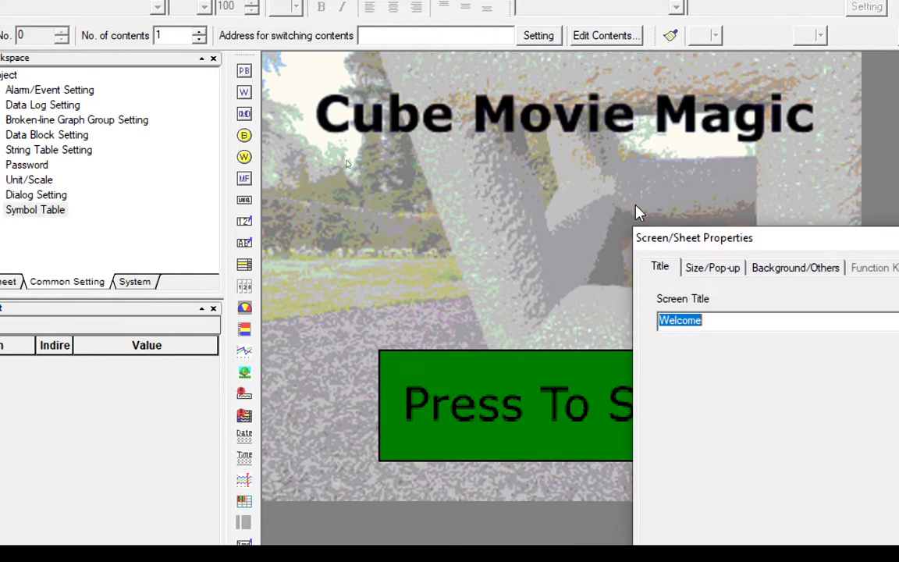
left_click_drag(762, 246, 450, 148)
left_click(401, 170)
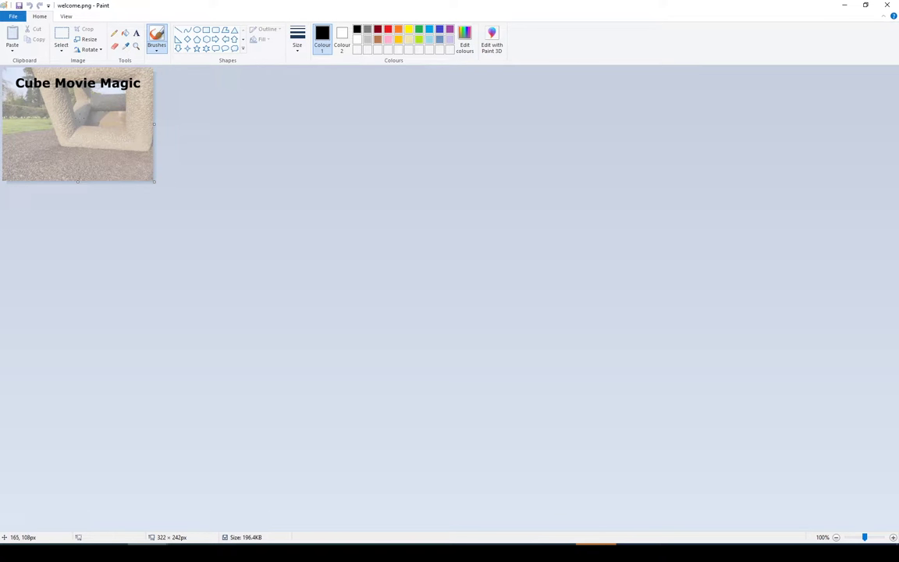
- Save the image as welcome.bmp in 256 Colour Bitmap format, replacing the existing file
left_click(13, 17)
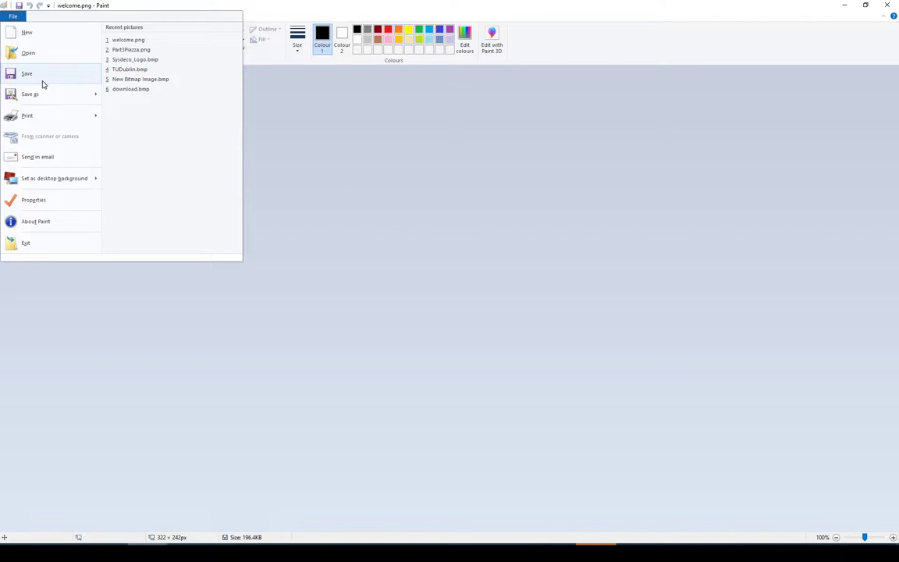
mouse_move(45, 99)
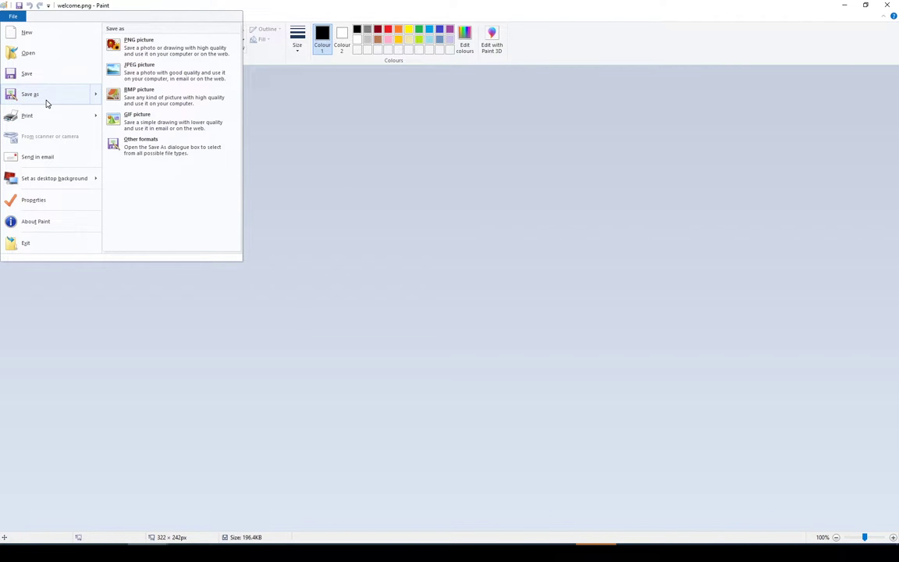
left_click(160, 93)
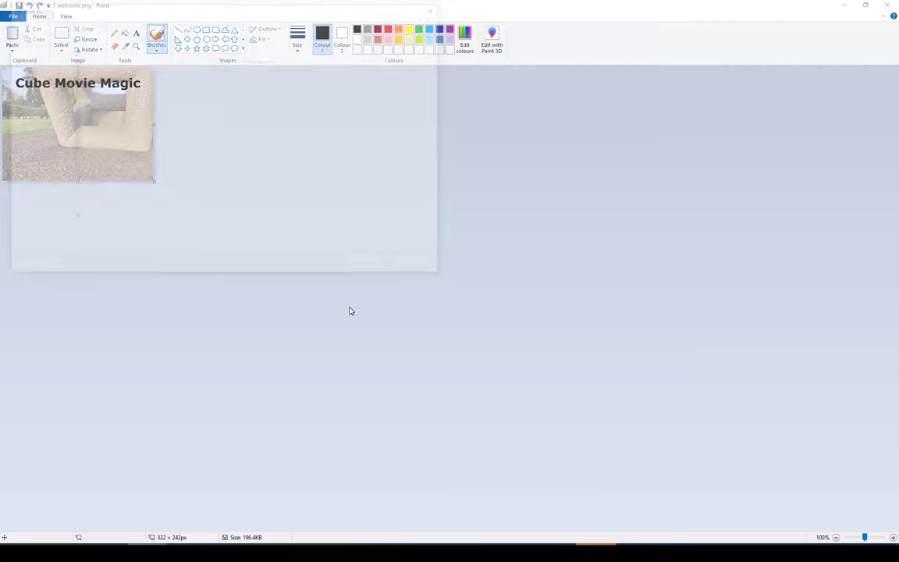
left_click(226, 245)
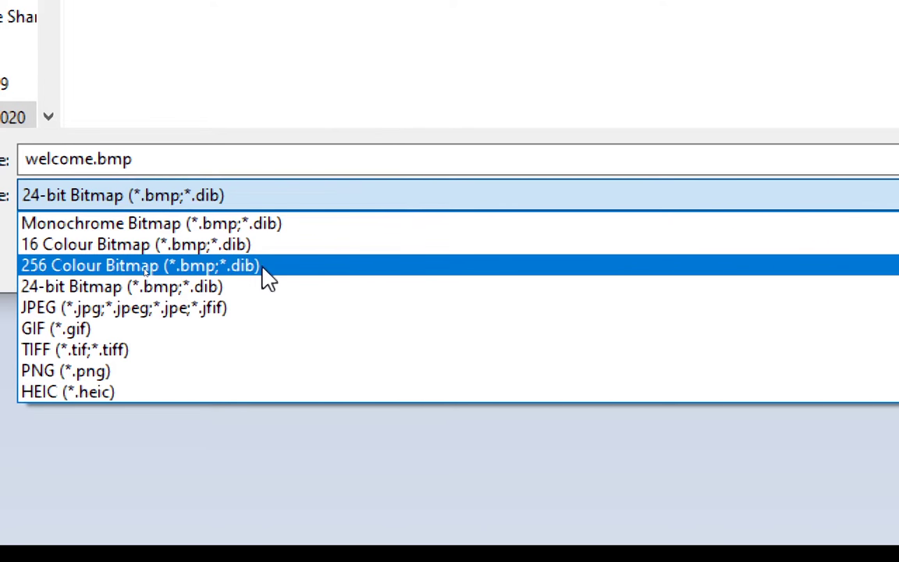
left_click(78, 271)
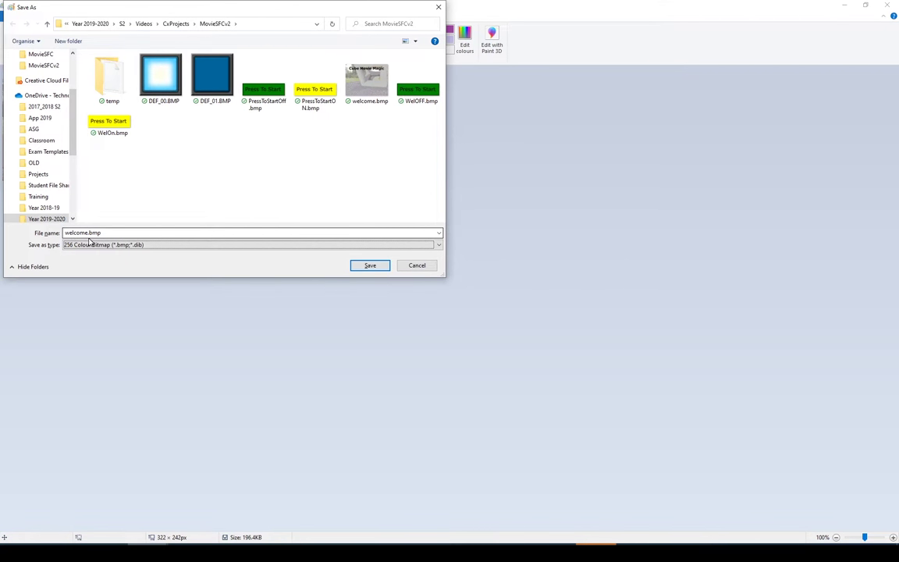
left_click(370, 265)
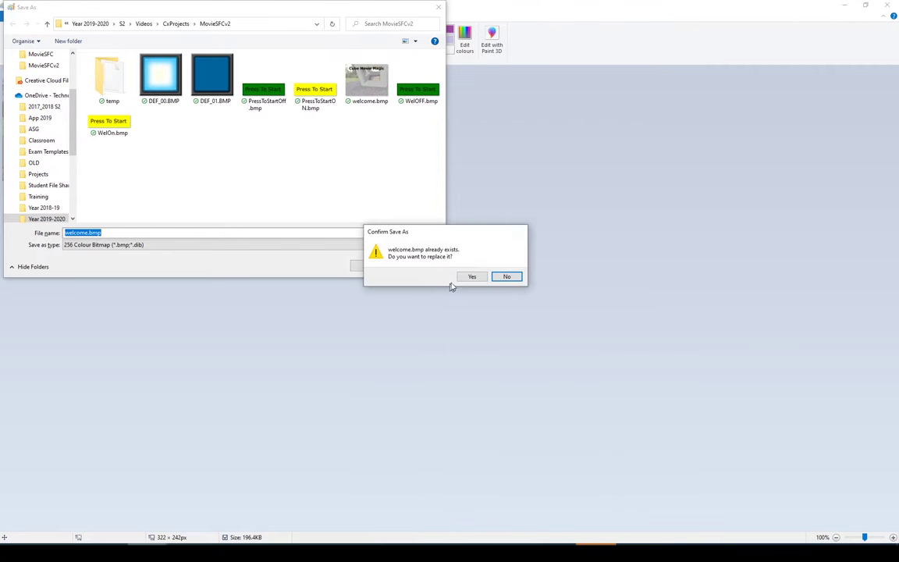
left_click(468, 277)
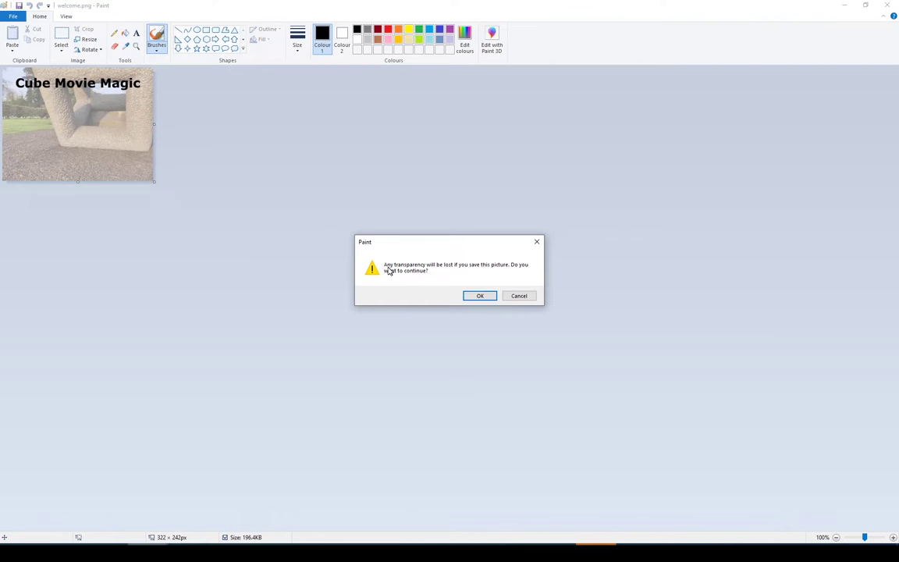
left_click(480, 296)
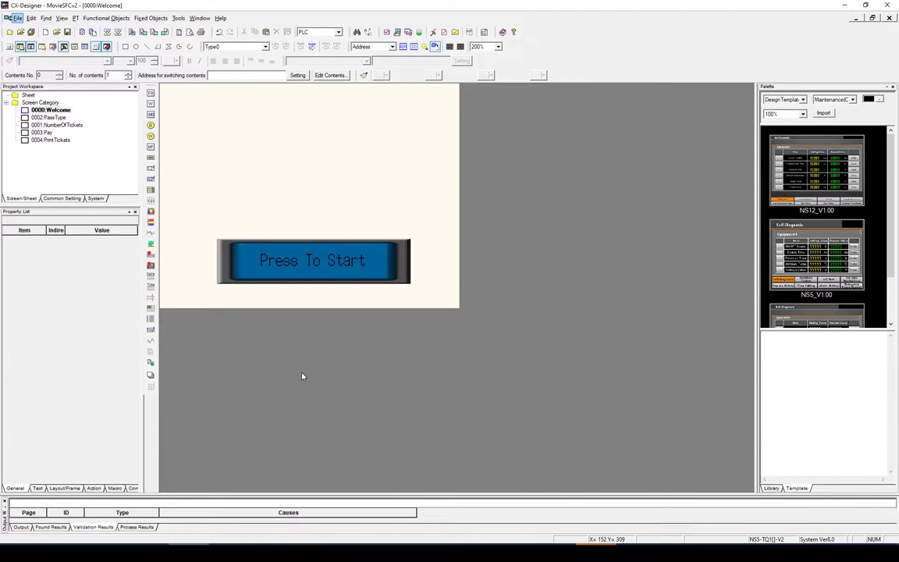
- Enable Specify File Name on the Background/Others tab and pick welcome.bmp as the background
right_click(272, 149)
left_click(295, 154)
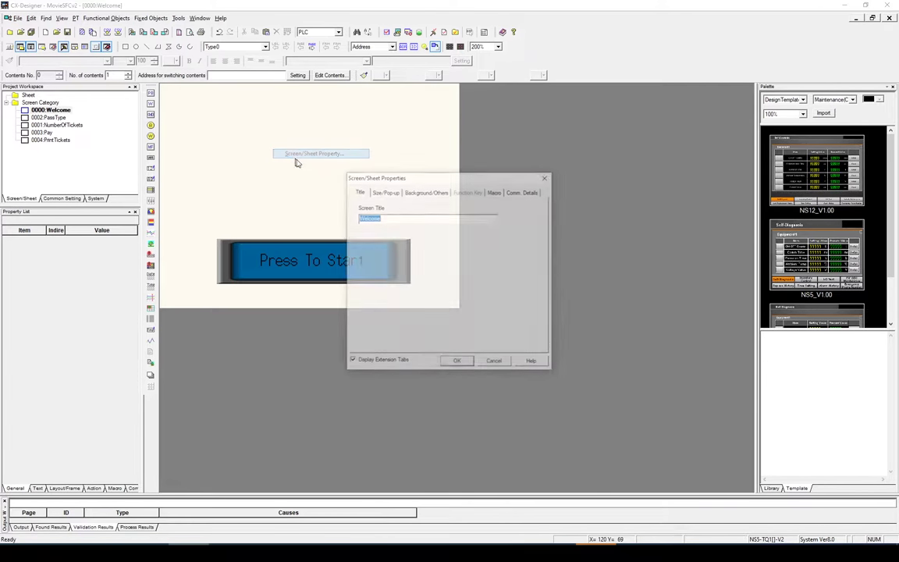
left_click(416, 194)
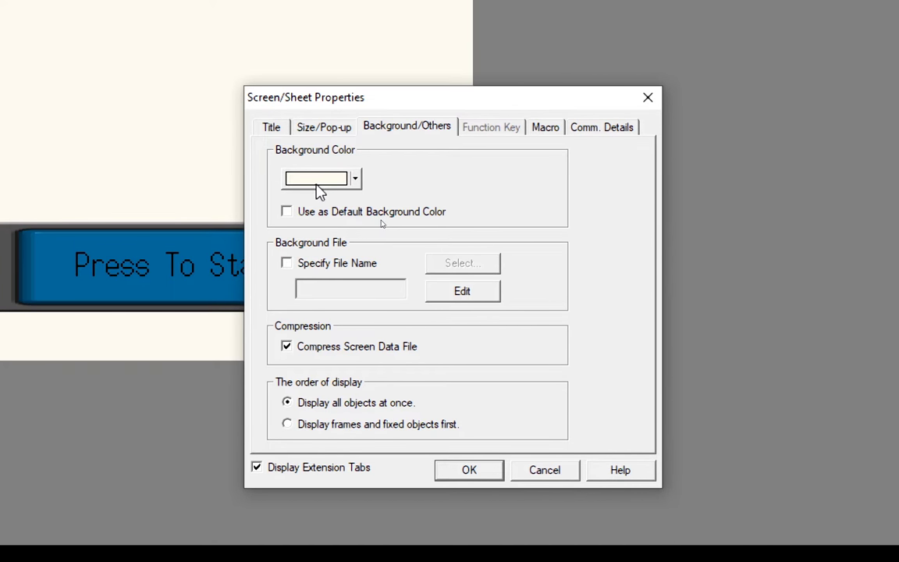
left_click(287, 264)
left_click(460, 265)
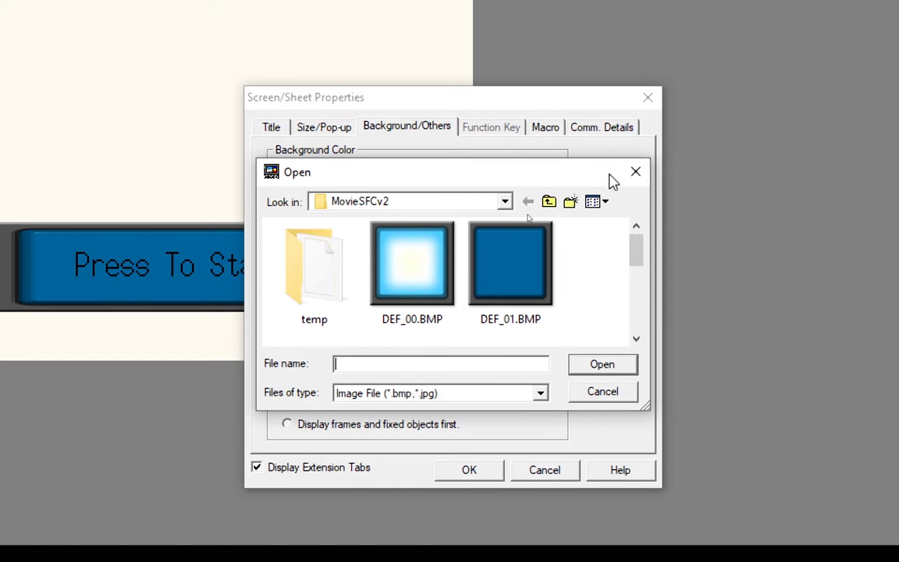
left_click(636, 339)
left_click(636, 339)
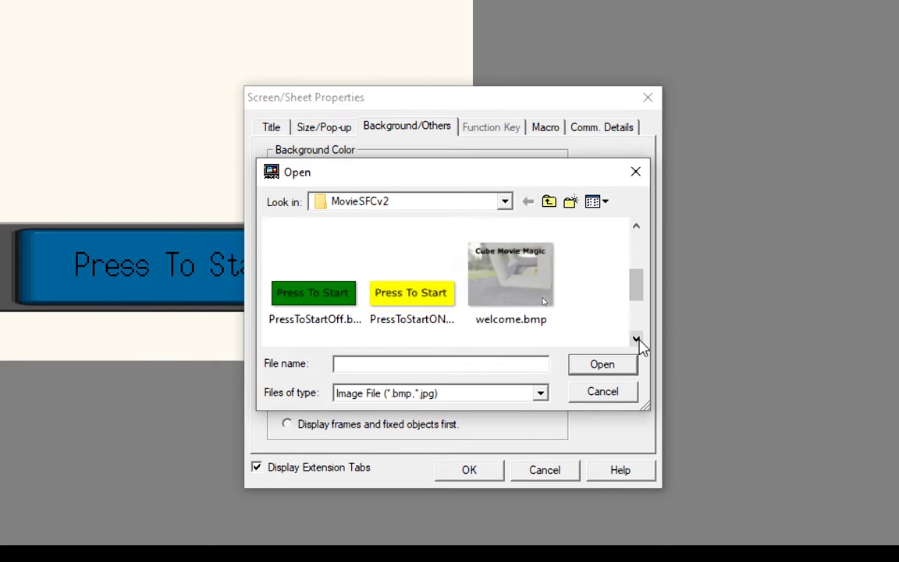
left_click(502, 304)
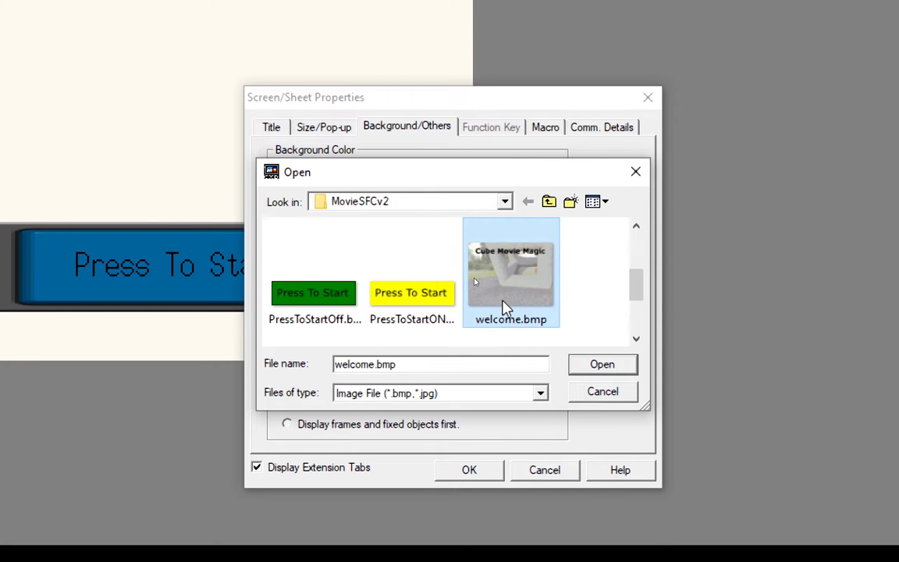
left_click(602, 376)
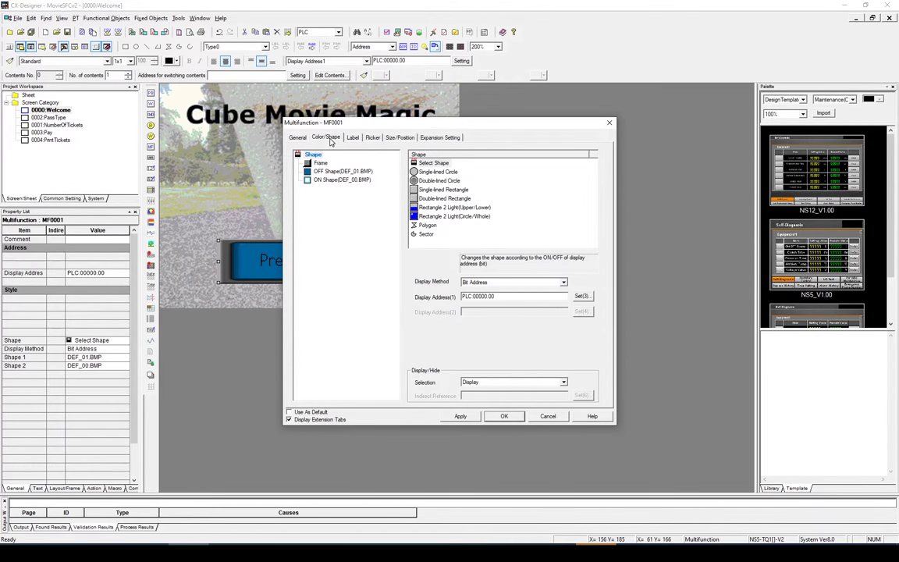
- Switch the button's OFF shape to File and select PressToStartOff.bmp for it
left_click(342, 172)
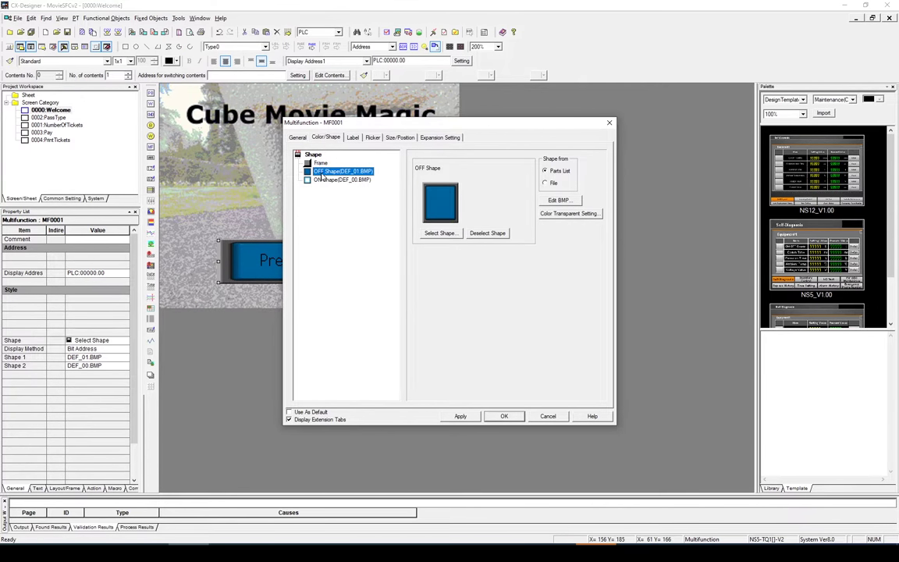
left_click(331, 181)
left_click(321, 174)
left_click(554, 183)
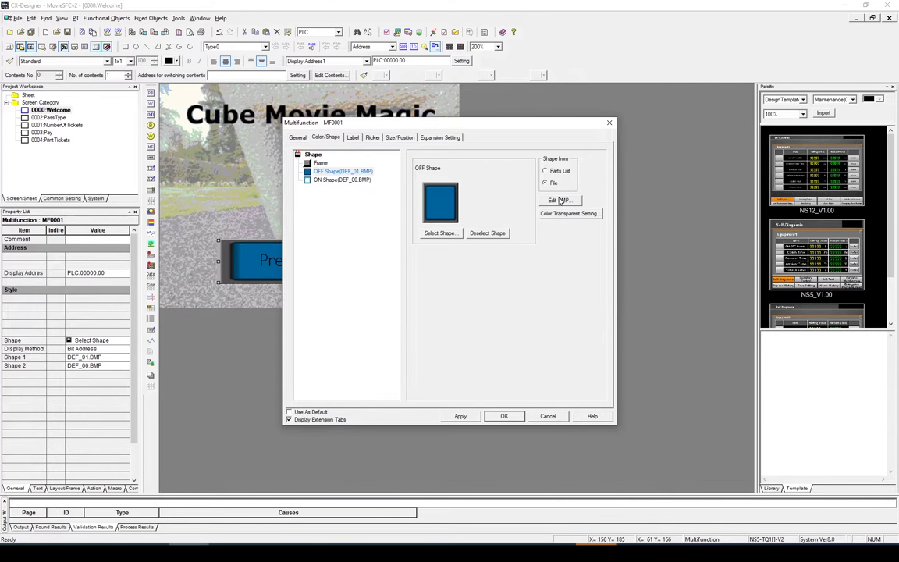
left_click(439, 233)
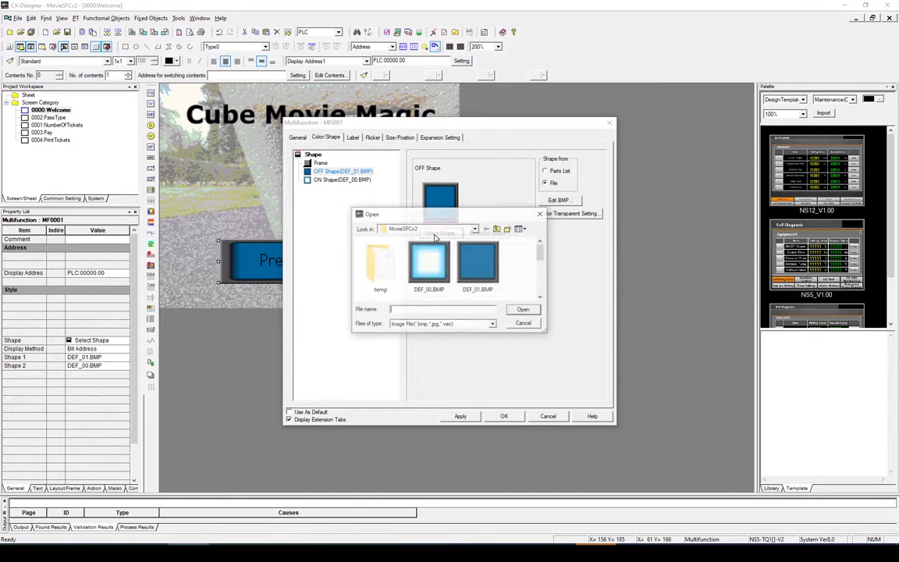
left_click(542, 301)
left_click(392, 287)
left_click(428, 275)
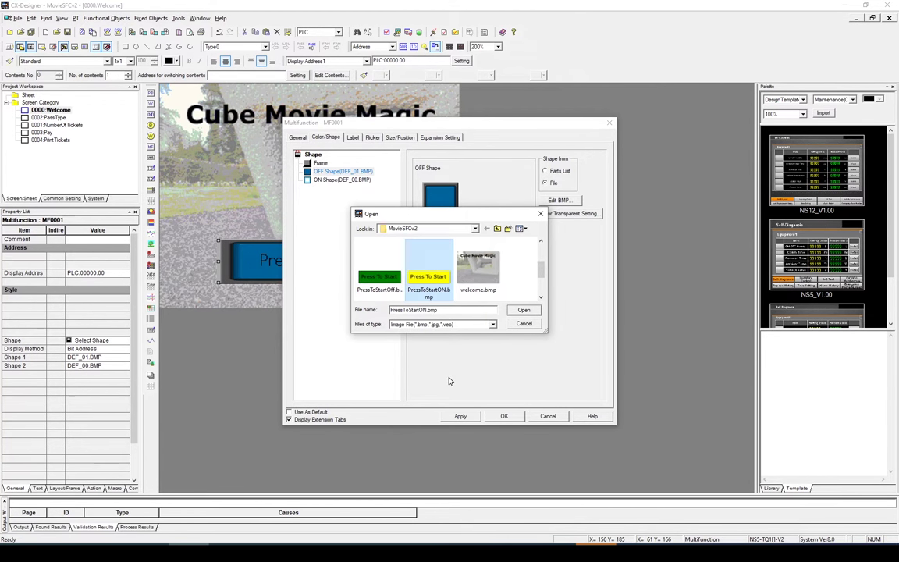
left_click(382, 278)
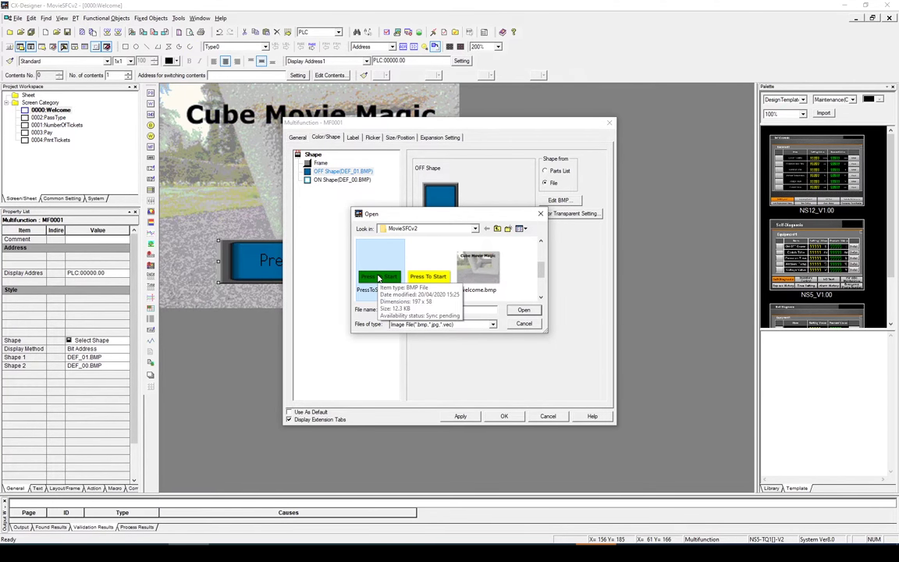
key("Right")
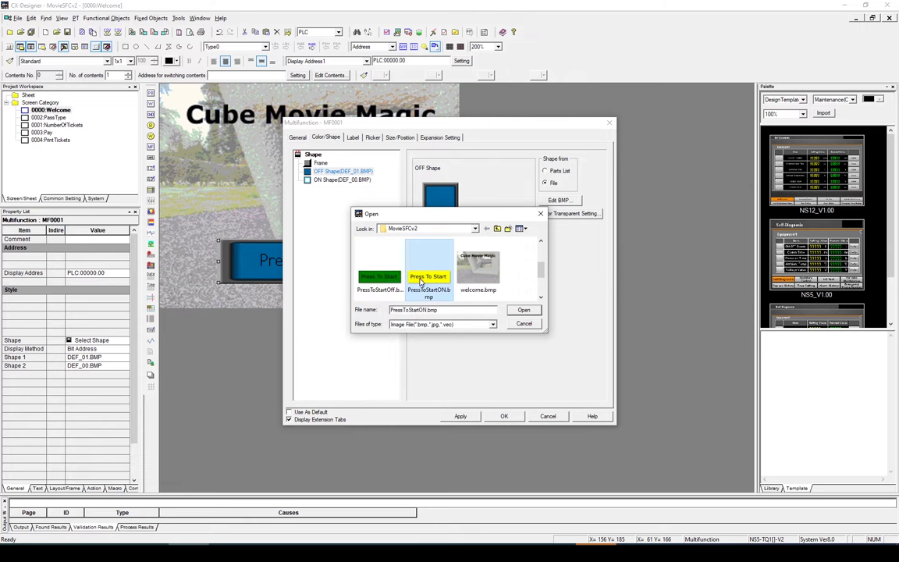
left_click(382, 296)
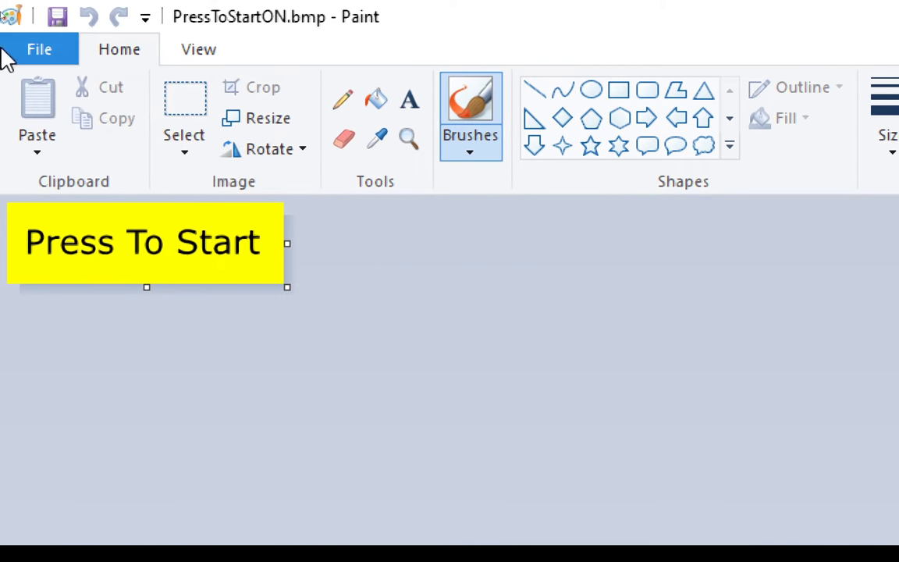
- Change the Press To Start image size in Properties from 197 × 58 to 200 × 60 pixels
left_click(35, 55)
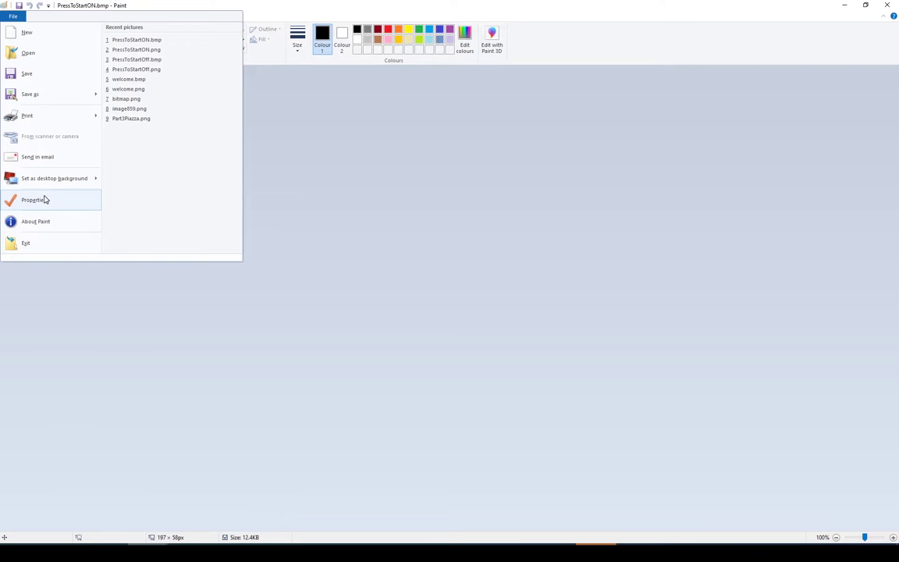
left_click(35, 200)
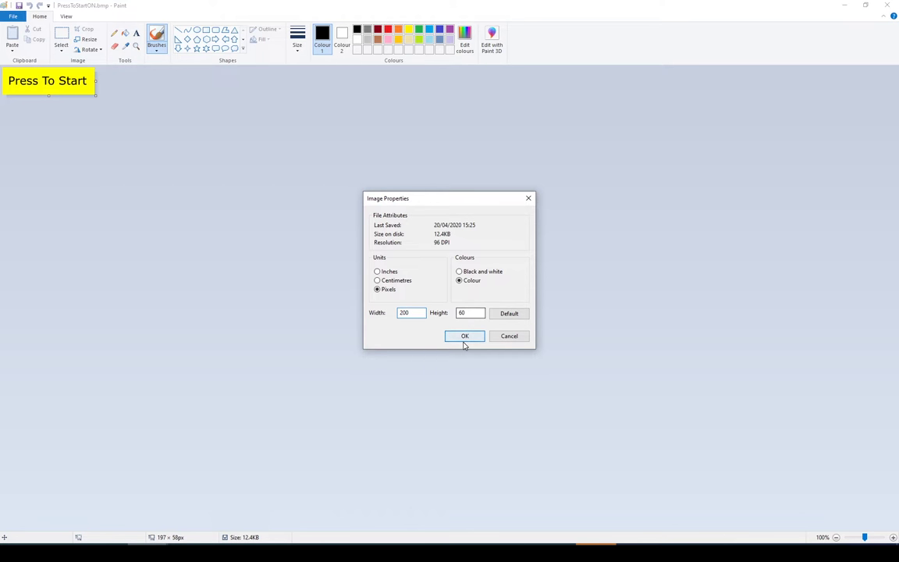
left_click(464, 337)
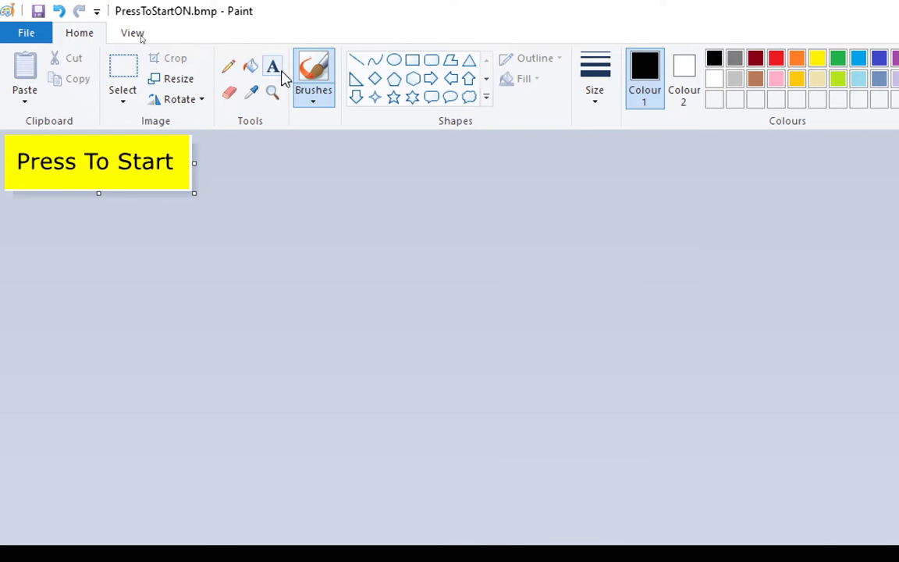
left_click(272, 67)
- Draw a red rectangle around the Press To Start text
left_click(25, 148)
left_click(163, 299)
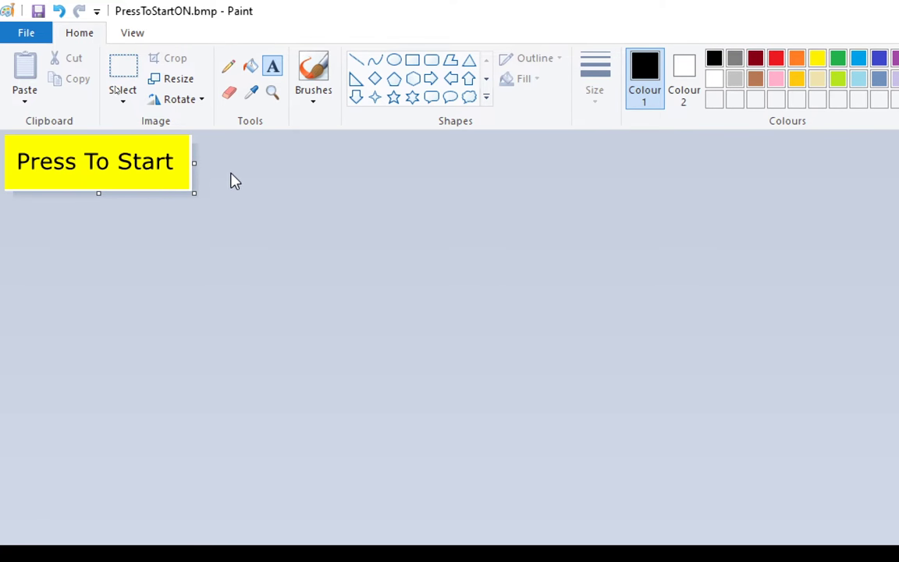
left_click(775, 60)
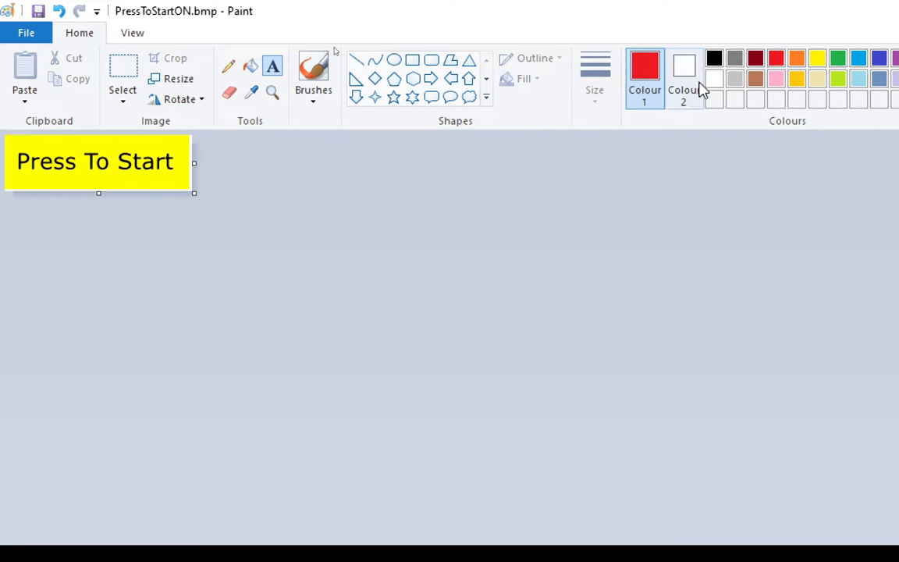
left_click(413, 60)
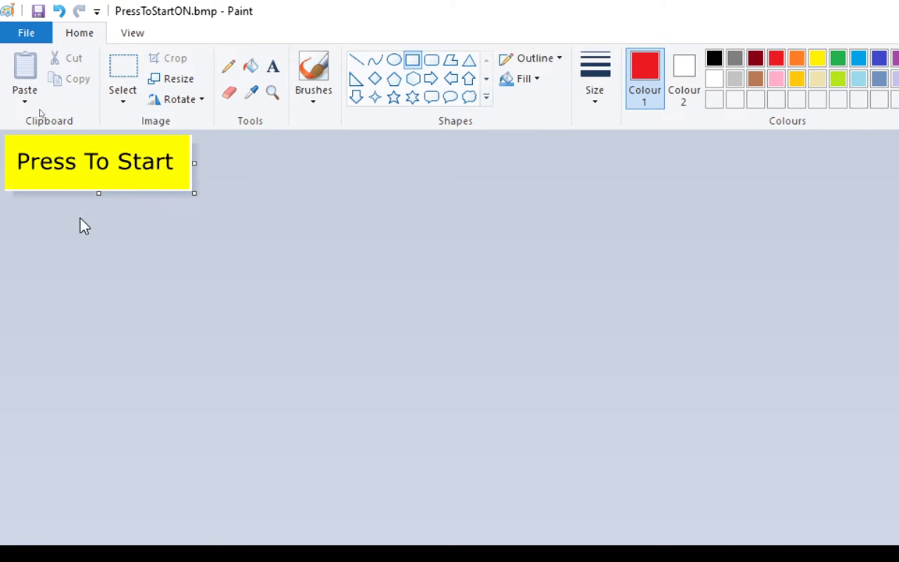
mouse_move(134, 184)
left_mouse_down()
mouse_move(151, 179)
mouse_move(9, 141)
left_mouse_up()
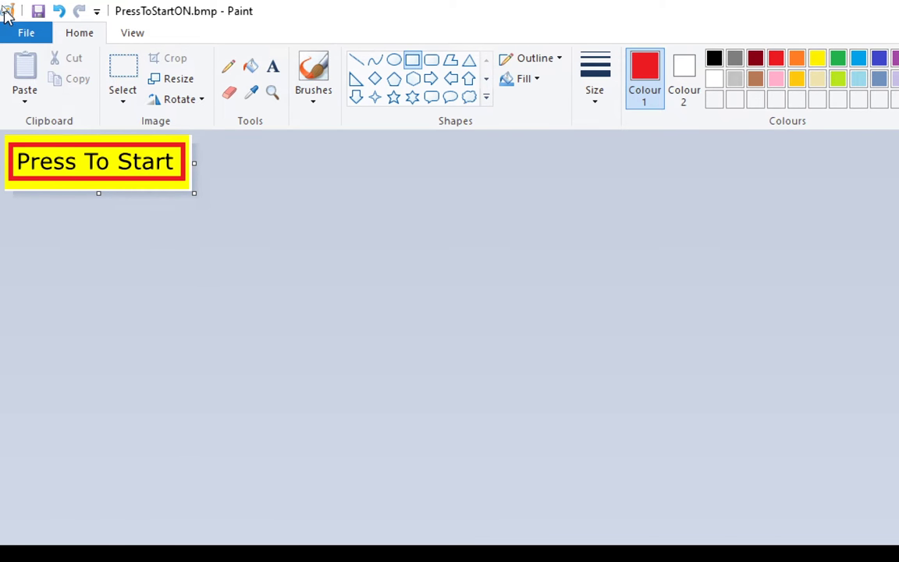
- Save the image as a BMP picture over the existing PressToStartON.bmp
left_click(16, 35)
mouse_move(96, 197)
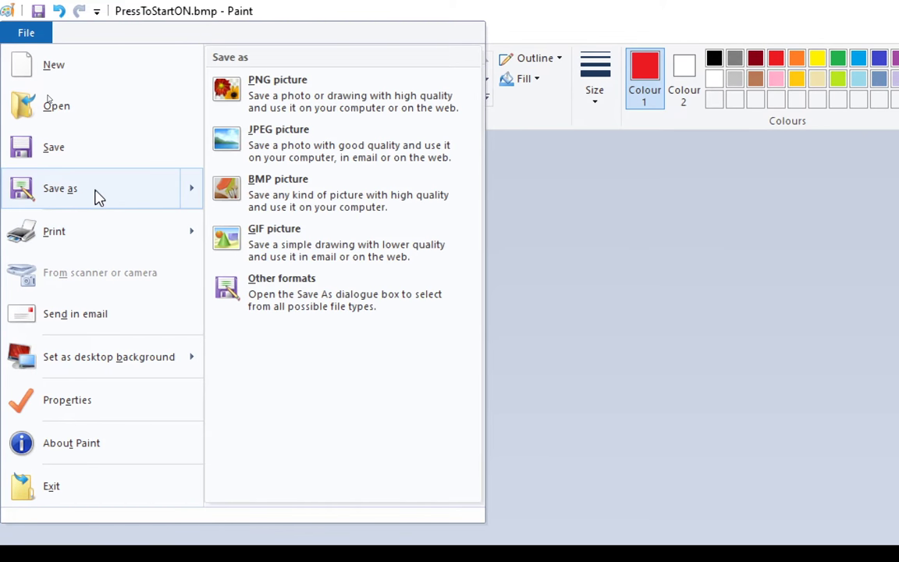
left_click(357, 204)
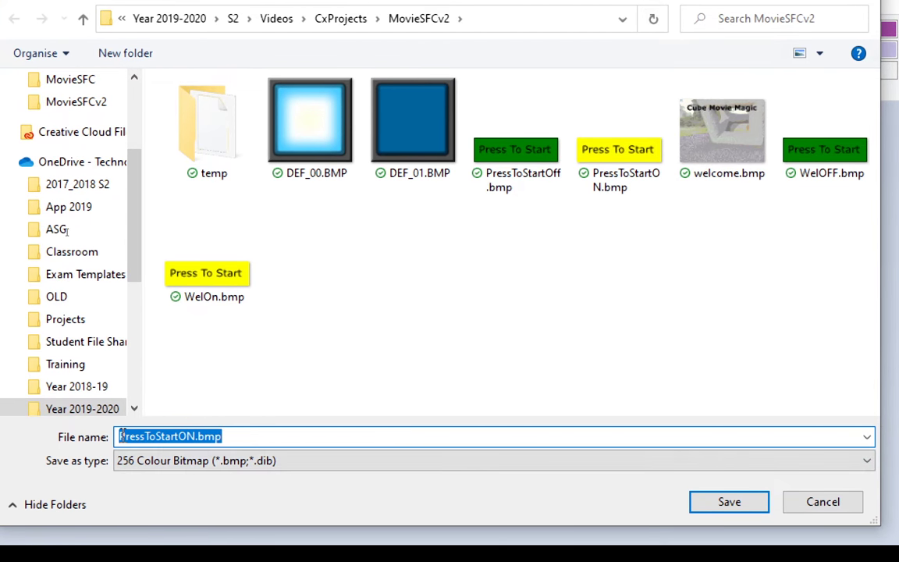
left_click(197, 437)
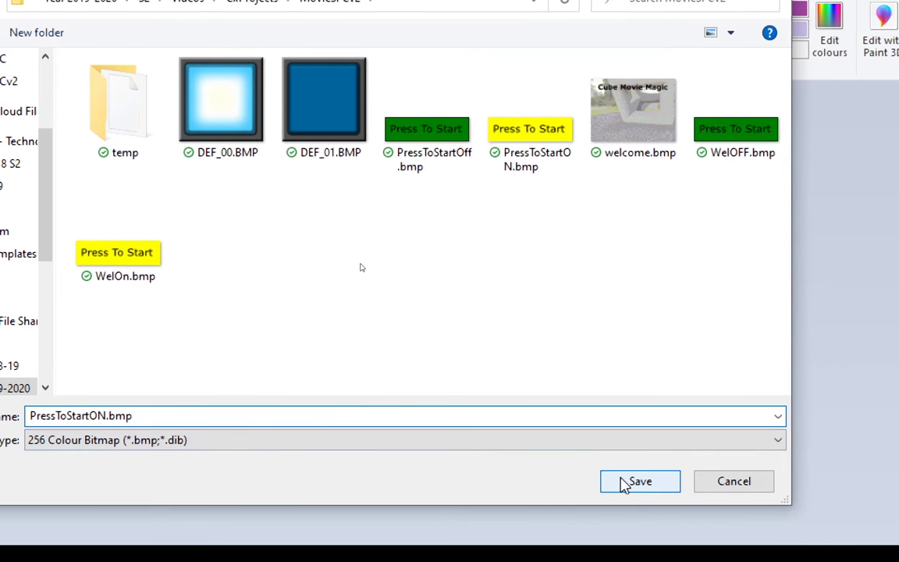
left_click(717, 504)
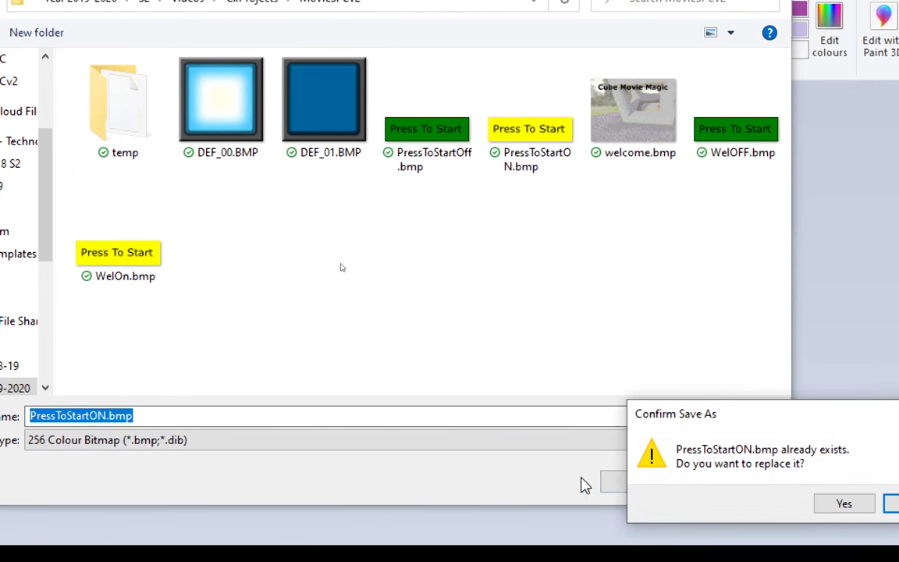
left_click(847, 505)
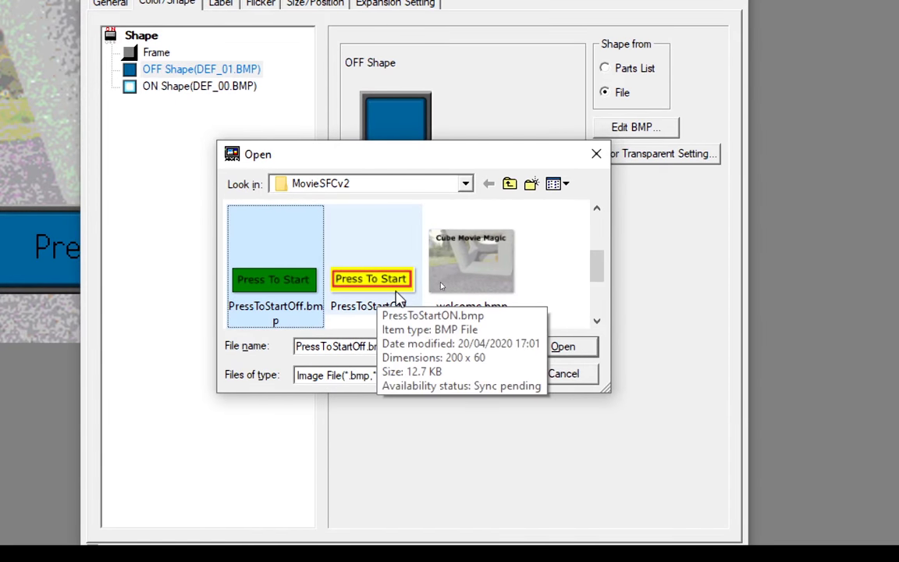
- Load the green PressToStartOff image as the OFF shape, saved as WelOn, overwriting it
double_click(255, 301)
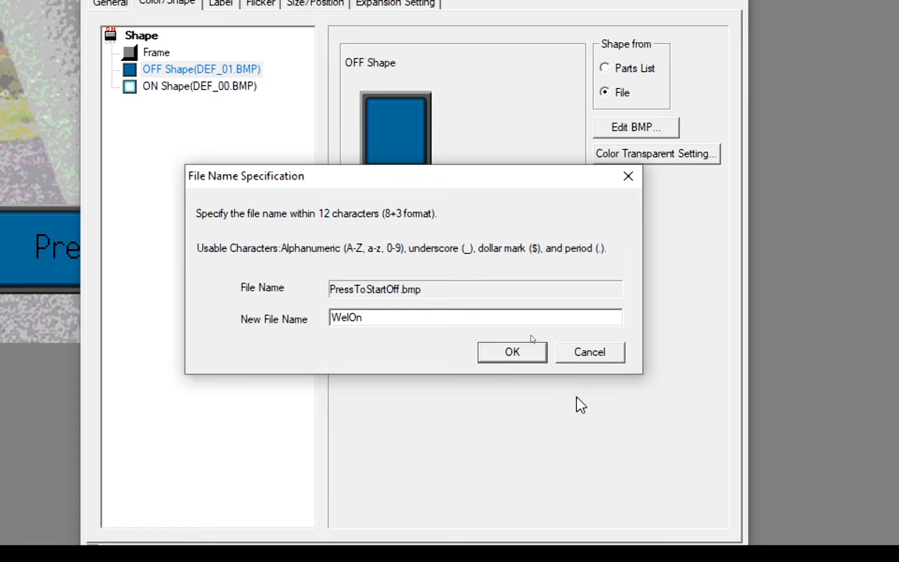
left_click(514, 353)
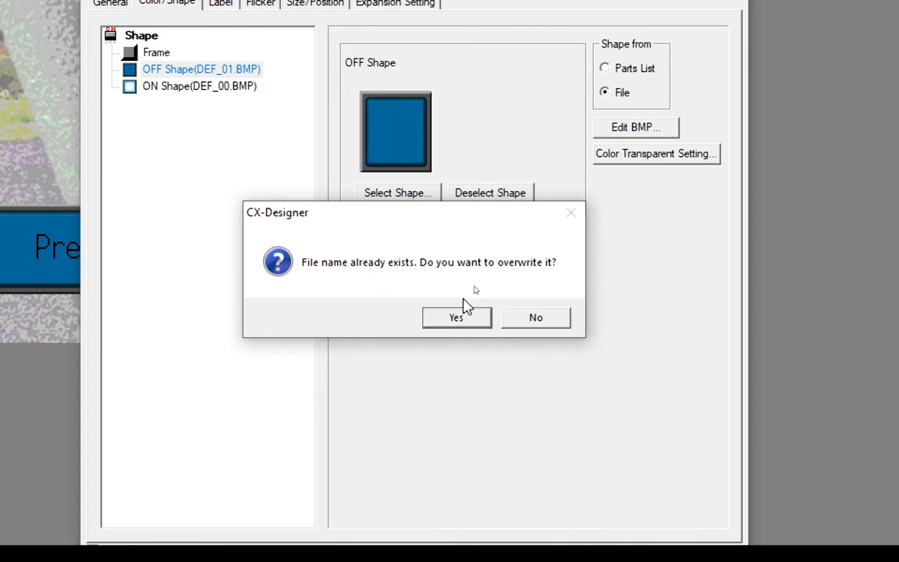
left_click(457, 315)
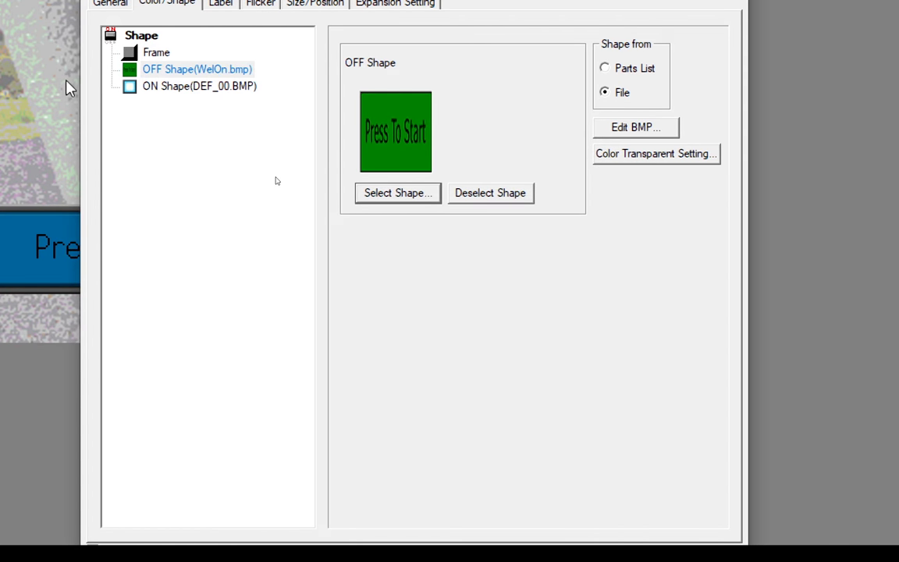
- Load the red-bordered PressToStartON image as the ON shape, saved as WelOn1
left_click(138, 86)
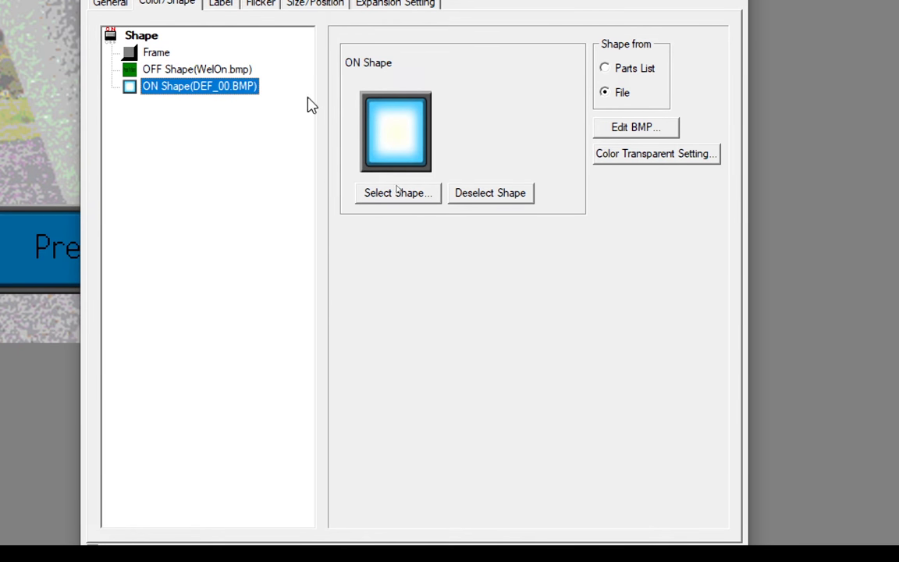
left_click(433, 192)
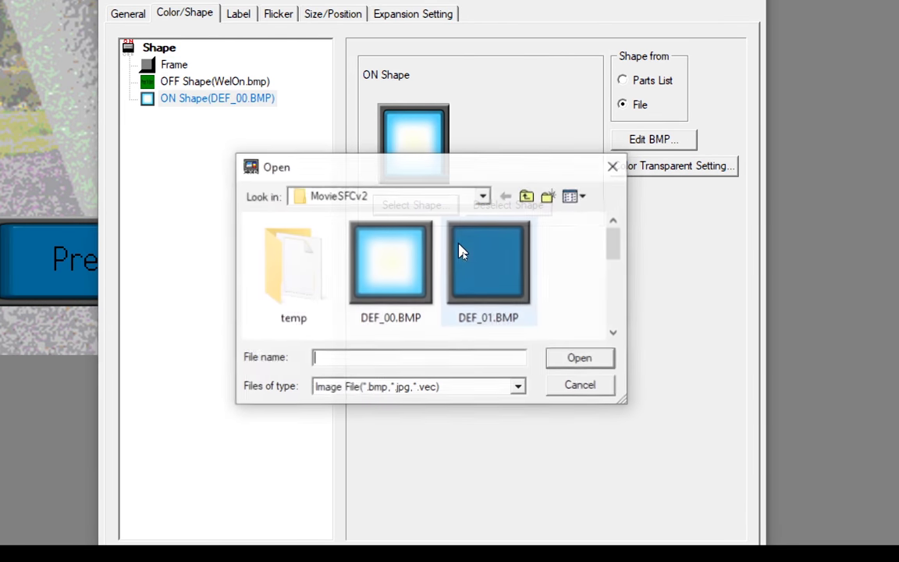
left_click(597, 323)
left_click(615, 334)
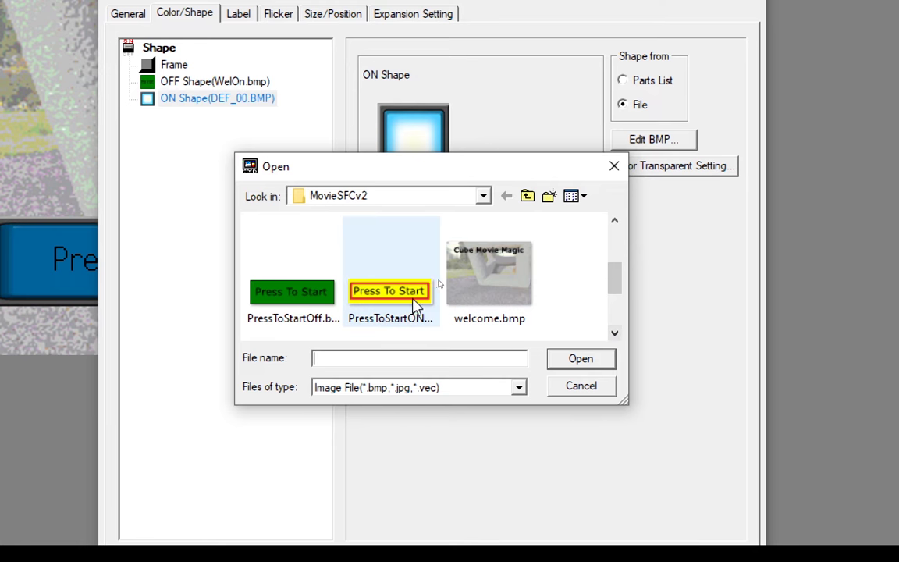
left_click(408, 336)
left_click(579, 358)
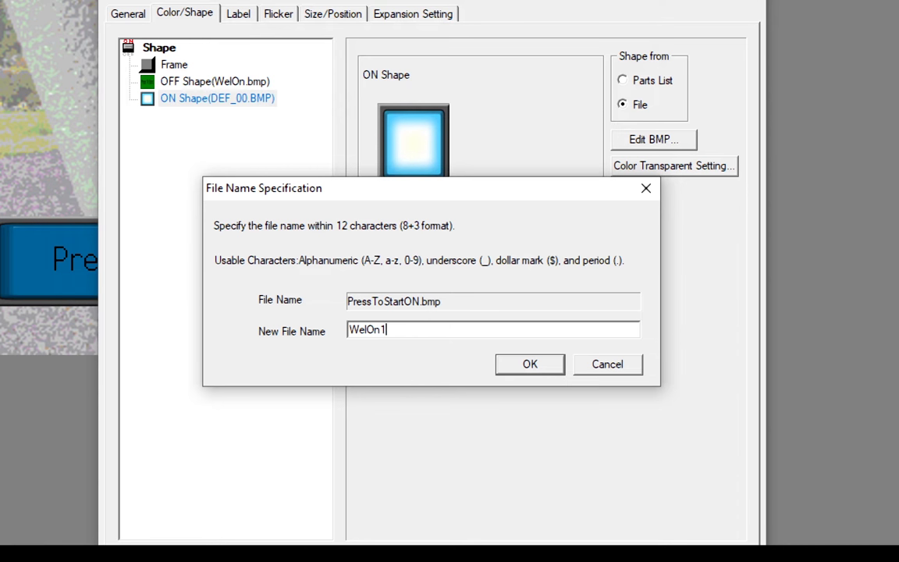
type("WelOn1")
left_click(545, 363)
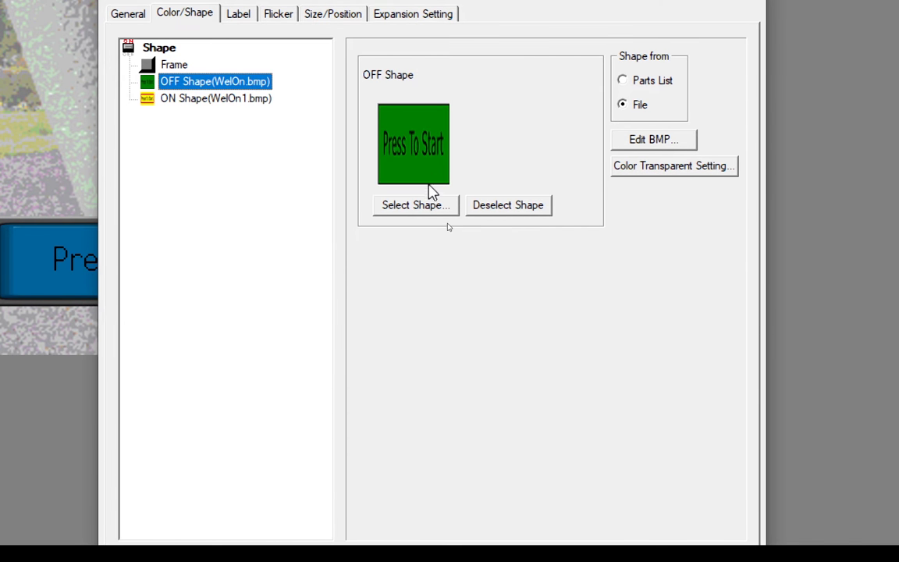
left_click(235, 102)
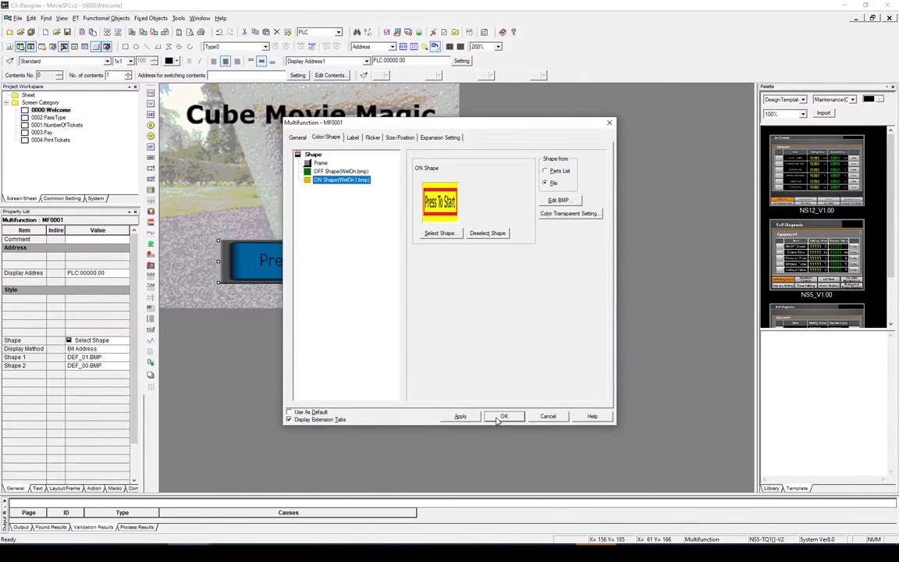
- Apply the new shapes, then clear the button's Press To Start label text on the Label tab
left_click(504, 416)
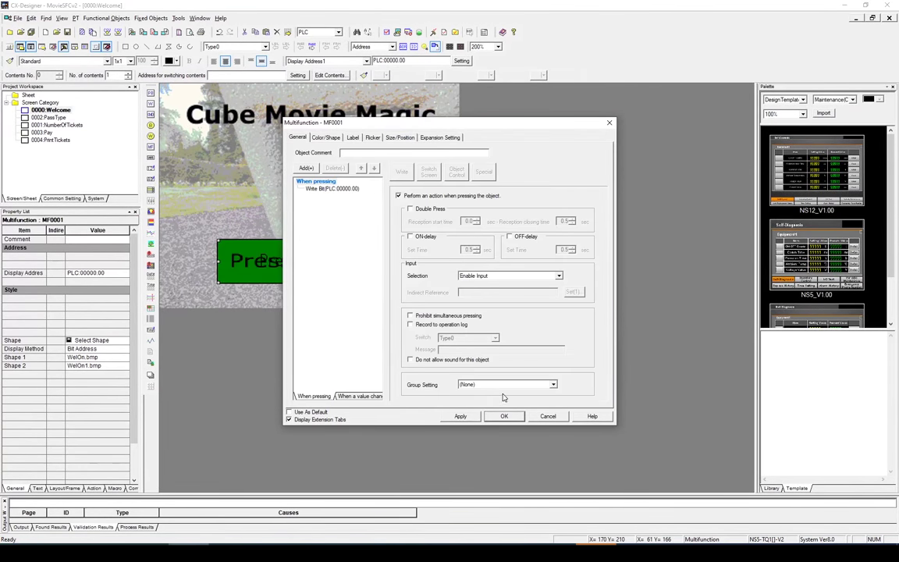
left_click(545, 415)
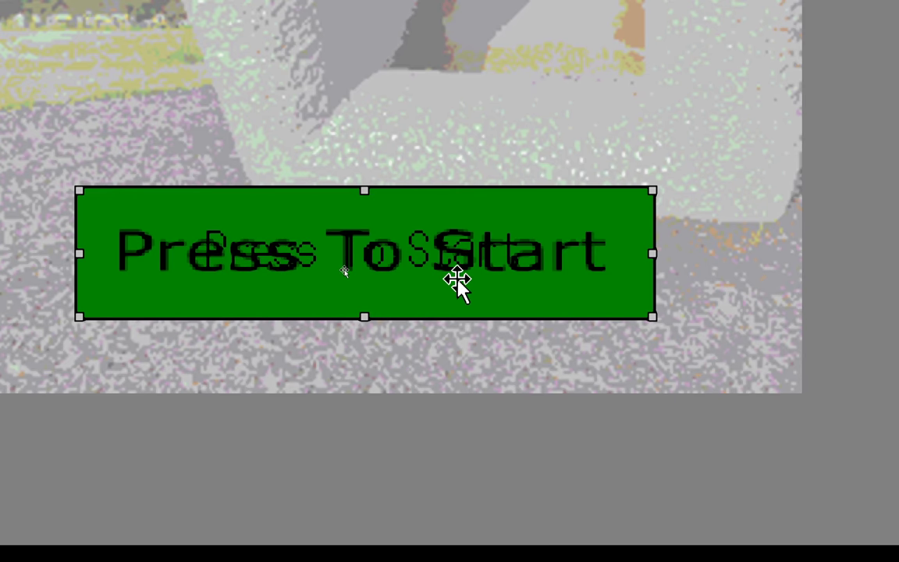
double_click(377, 258)
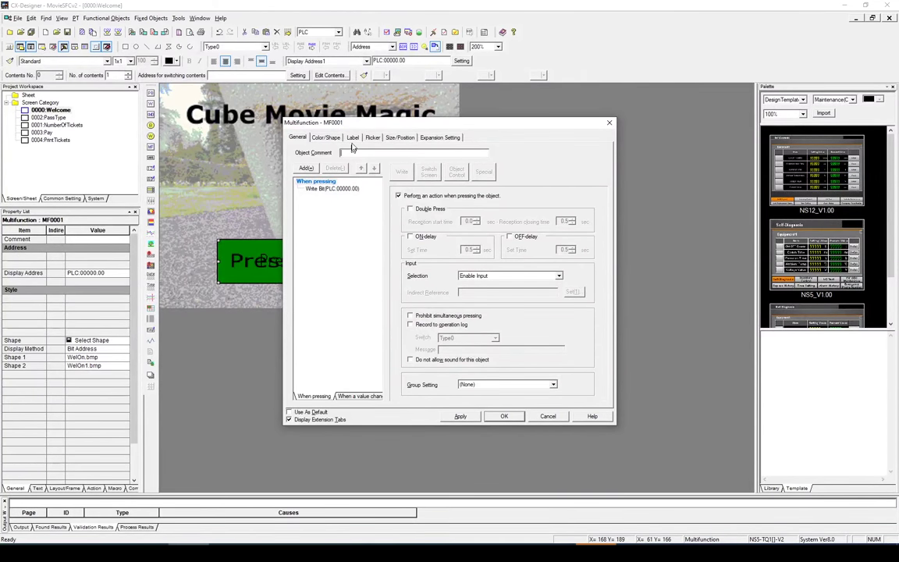
left_click(352, 138)
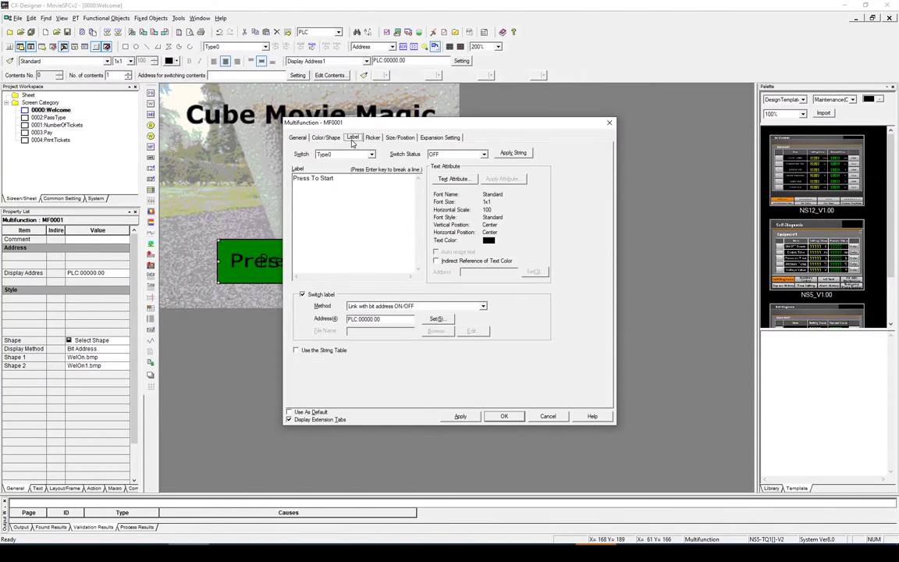
left_click_drag(334, 183, 238, 184)
left_click(504, 416)
left_click(281, 325)
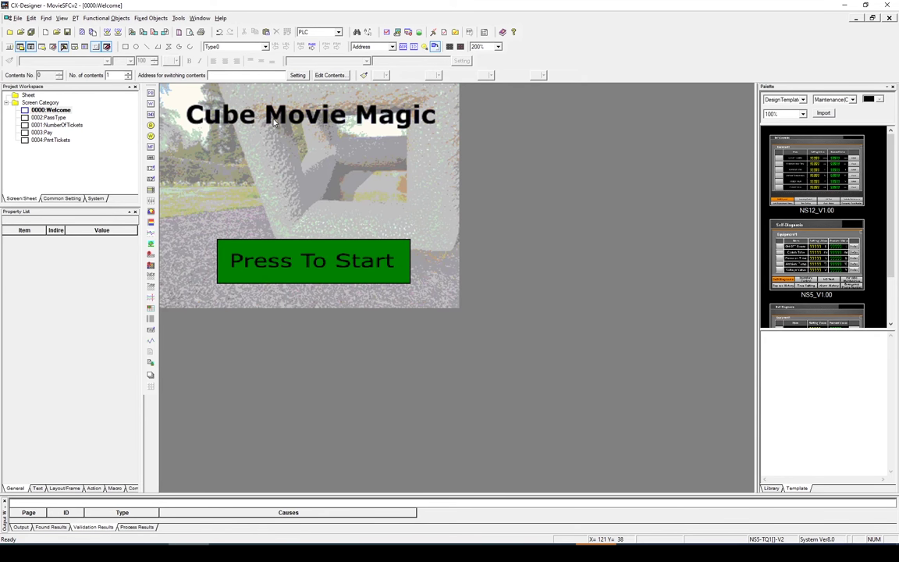
- Start the Test simulation and press the Press To Start button
left_click(179, 17)
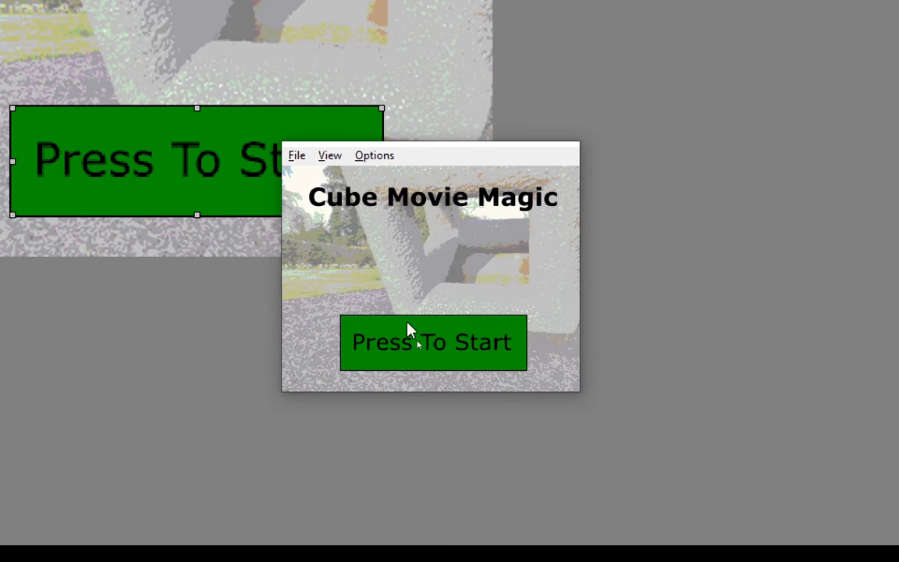
left_click(420, 353)
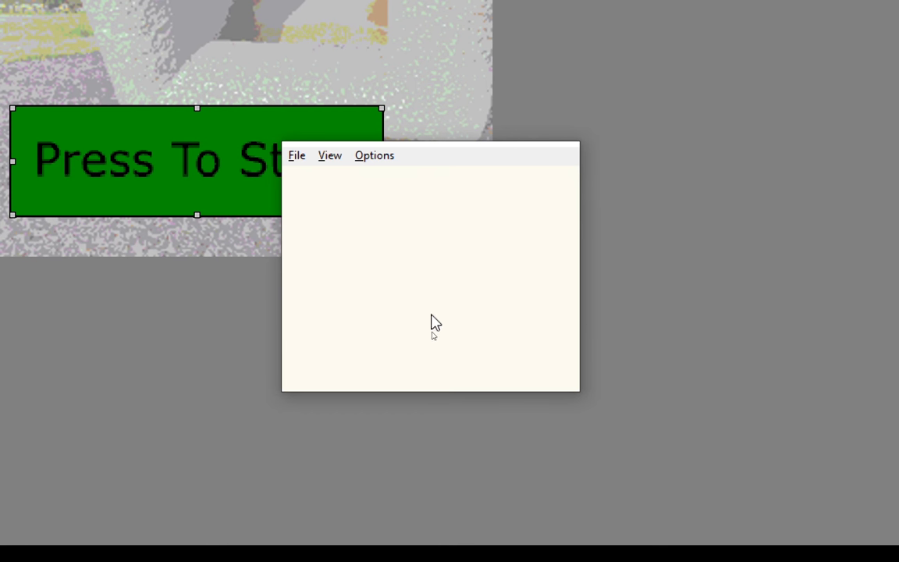